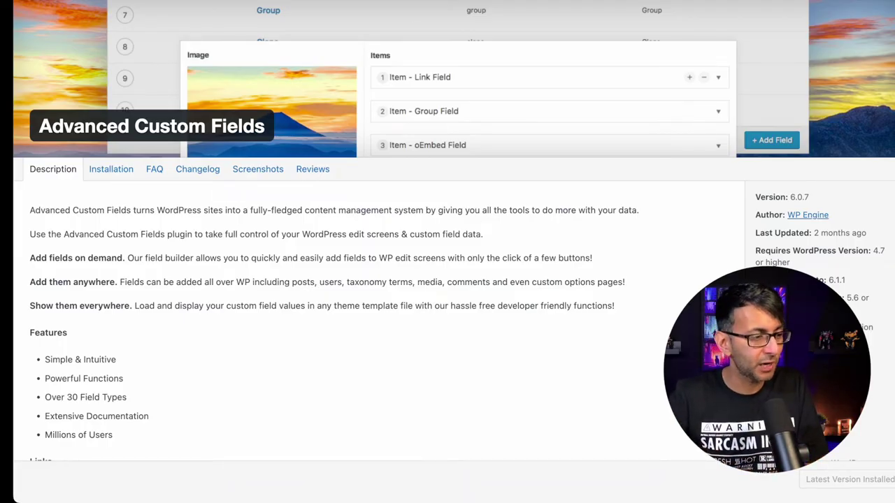
# Close the Advanced Custom Fields details and return to the Installed Plugins list
pyautogui.press('Escape')
pyautogui.scroll(-4, 7, 363)
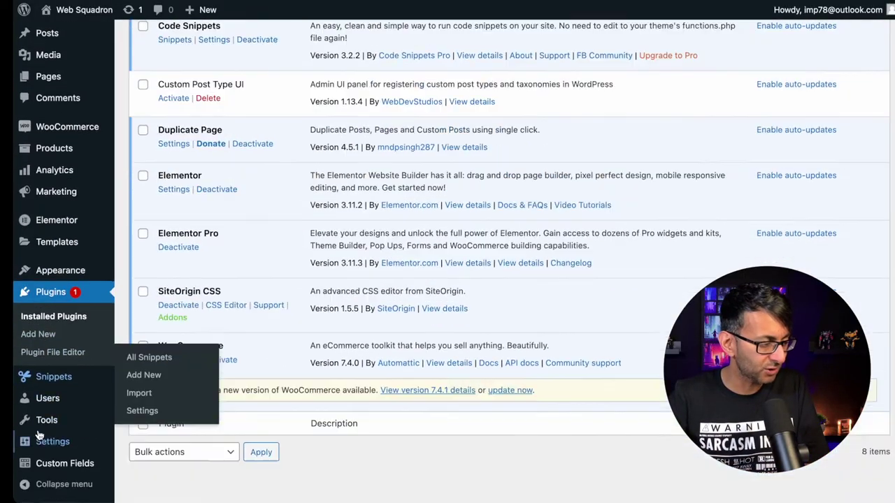
# Create a new field group titled 'ACF Products' and start its first field's label
pyautogui.moveTo(77, 471)
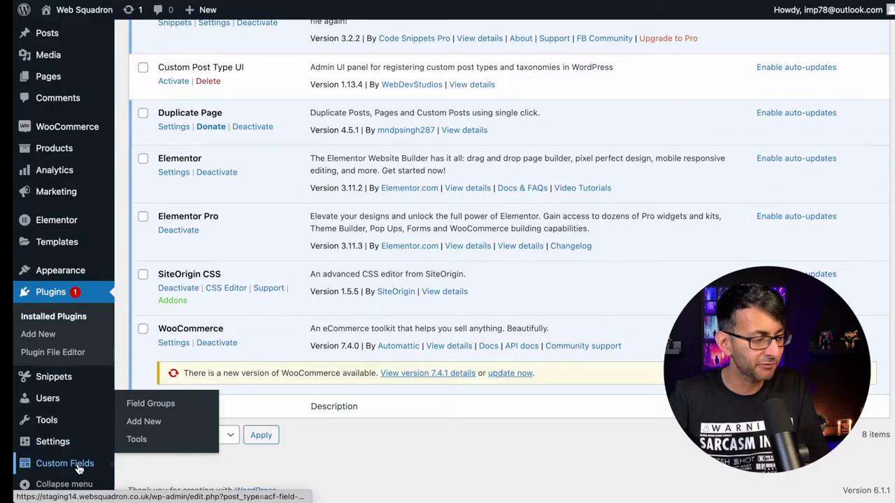
pyautogui.click(143, 421)
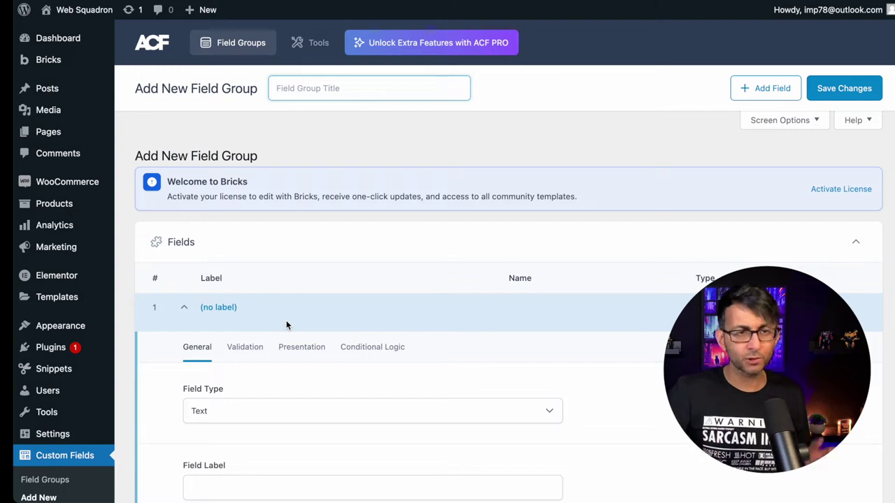
pyautogui.write('ACF Products')
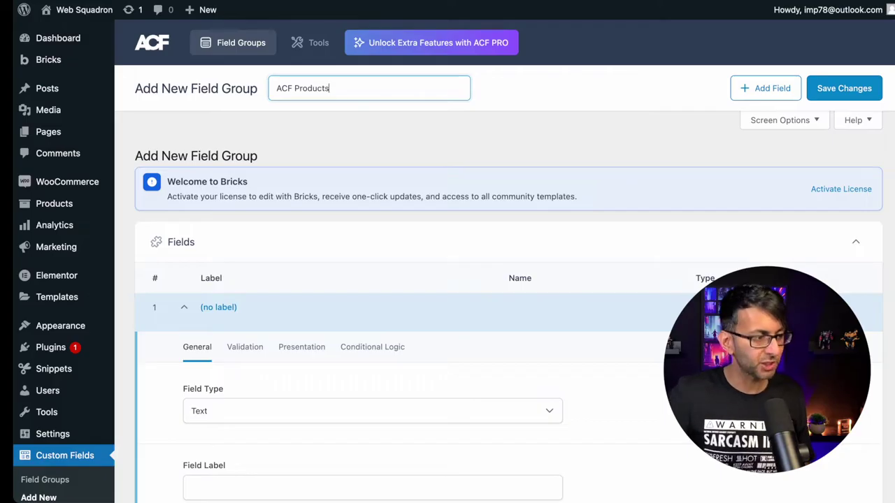
pyautogui.scroll(-5, 415, 398)
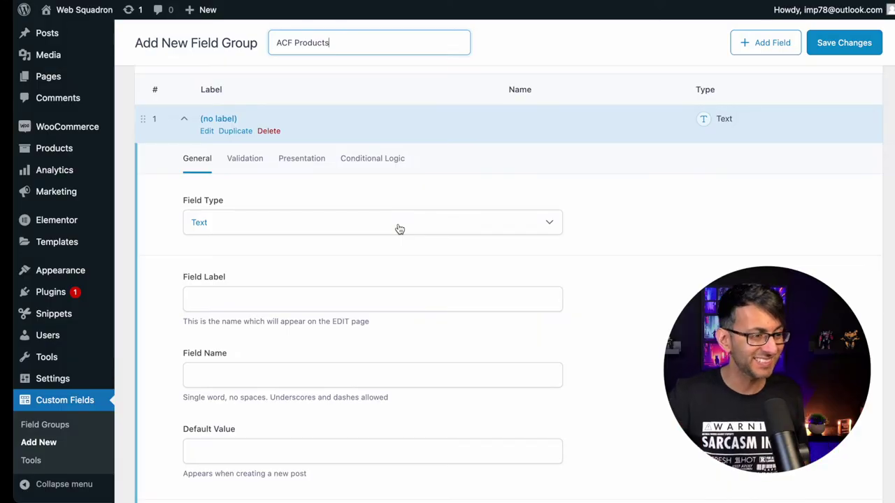
pyautogui.click(402, 300)
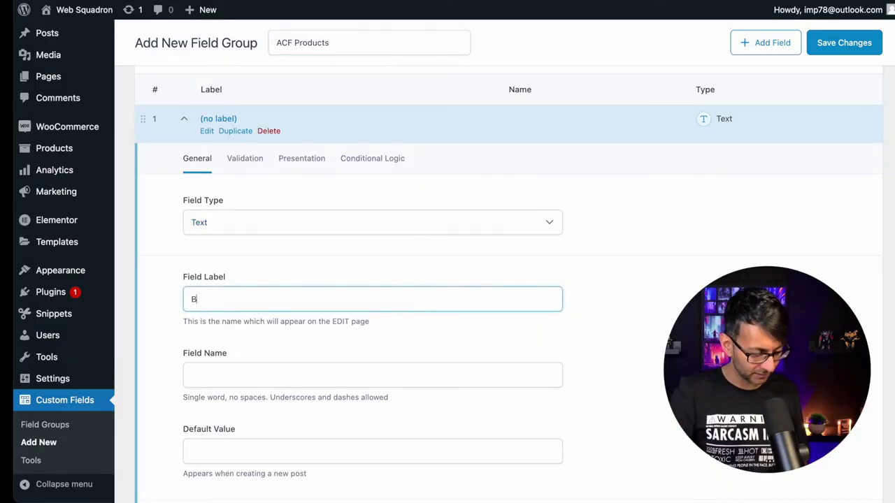
# Make Brand a Radio Button field with choices Nike, Reebok, Adidas, then add another field
pyautogui.press('Tab')
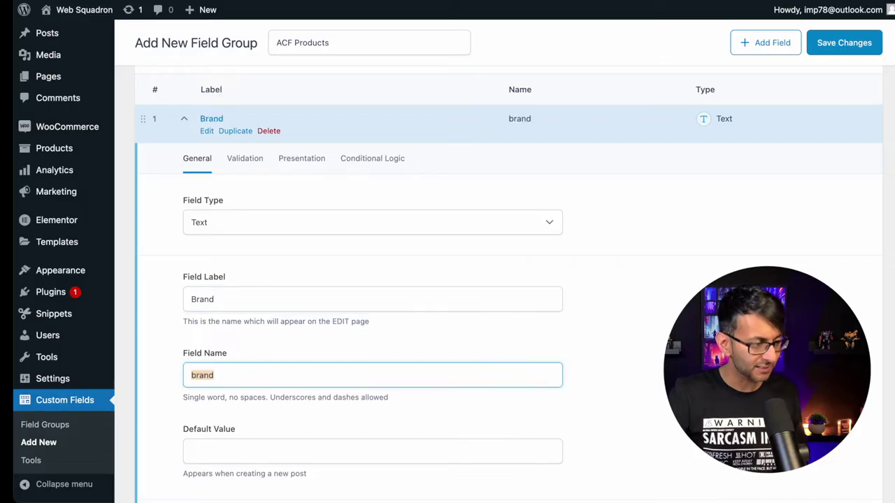
pyautogui.scroll(-3, 380, 398)
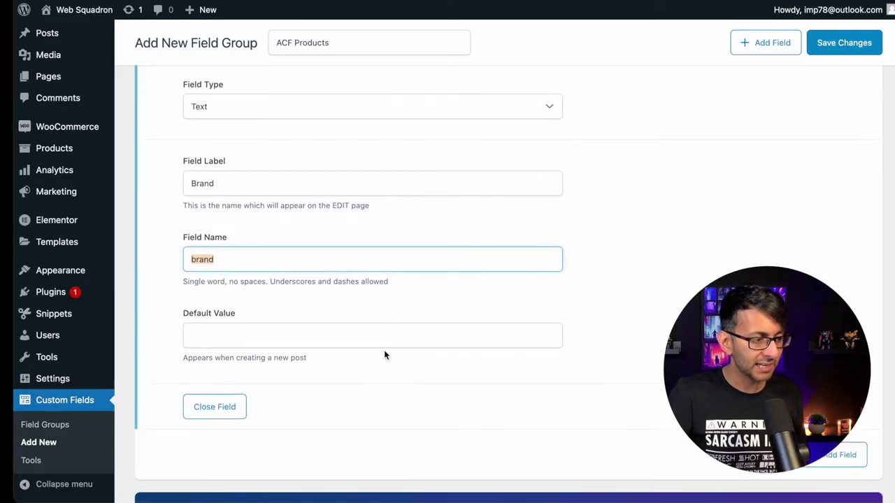
pyautogui.scroll(3, 393, 333)
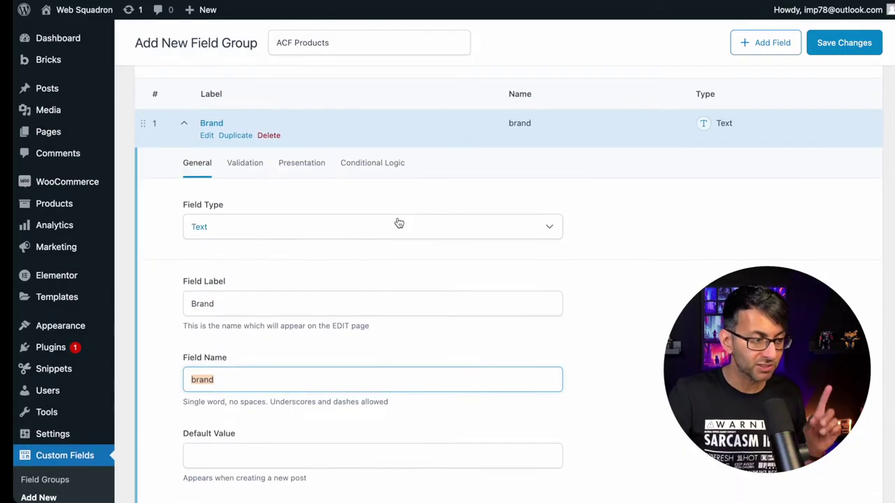
pyautogui.click(410, 226)
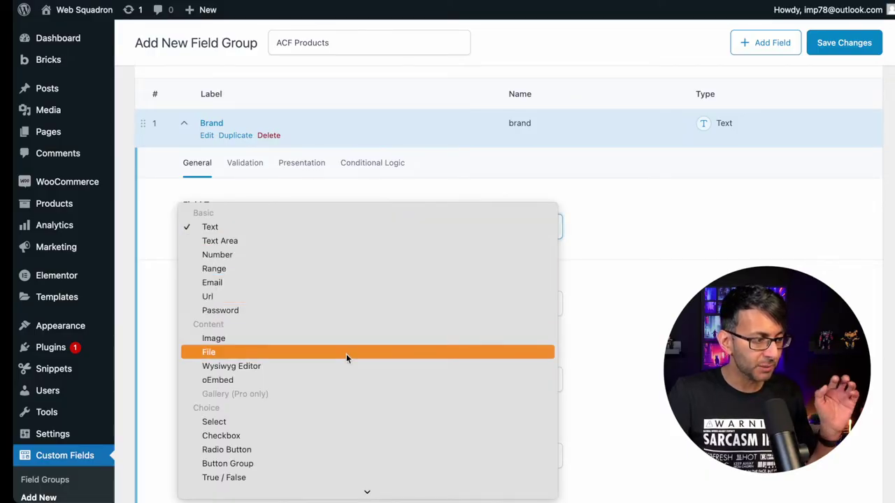
pyautogui.click(327, 449)
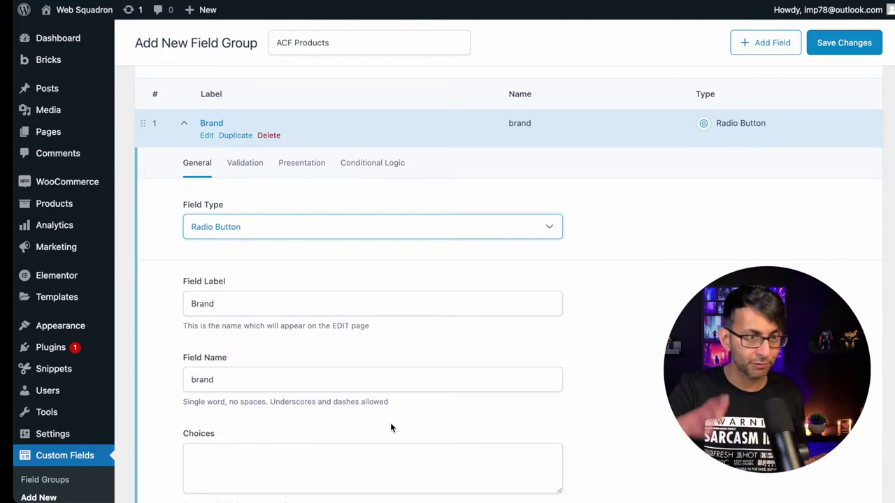
pyautogui.scroll(-3, 378, 420)
pyautogui.click(361, 316)
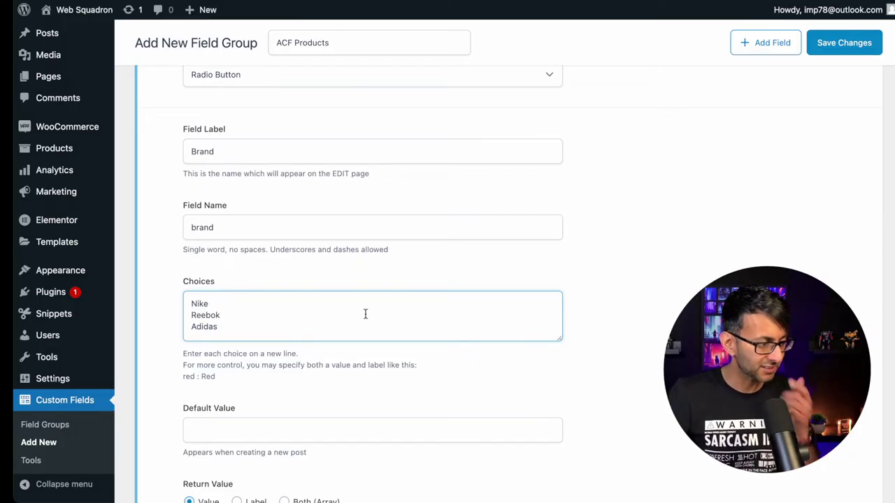
pyautogui.scroll(-3, 529, 299)
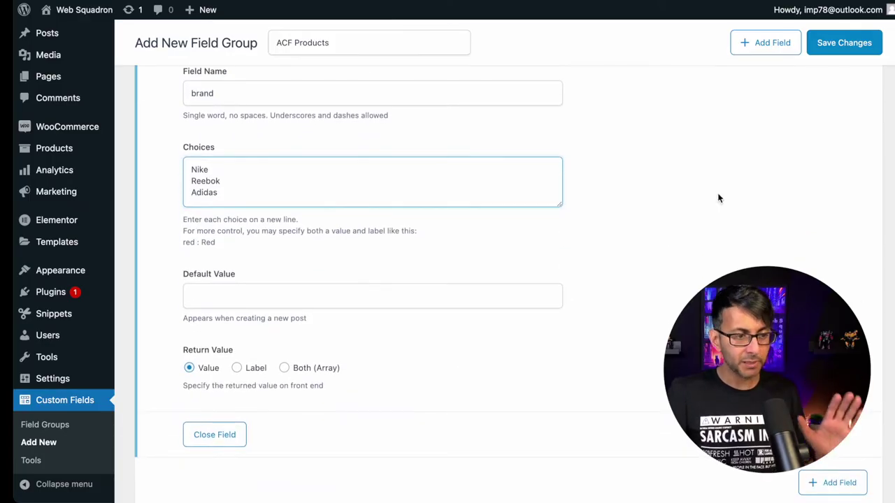
pyautogui.click(835, 482)
pyautogui.scroll(-10, 343, 391)
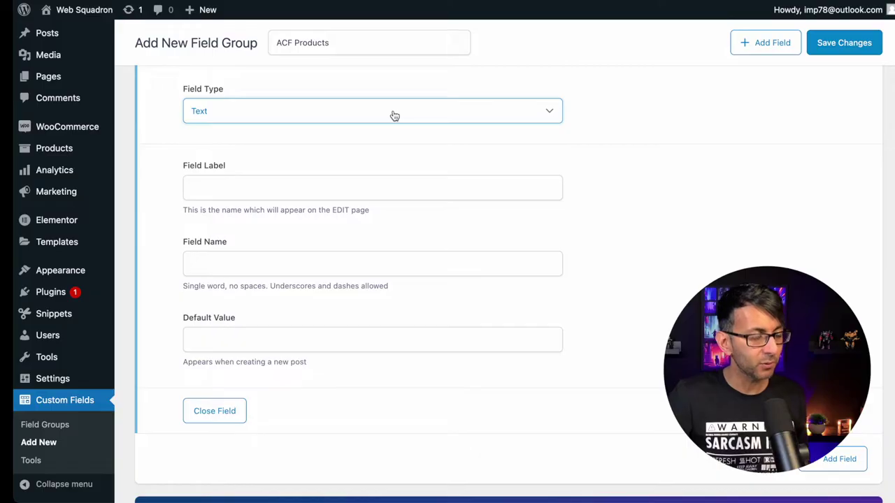
# Make the second field a 'Type' radio button with choices Male, Female and Unisex
pyautogui.click(395, 115)
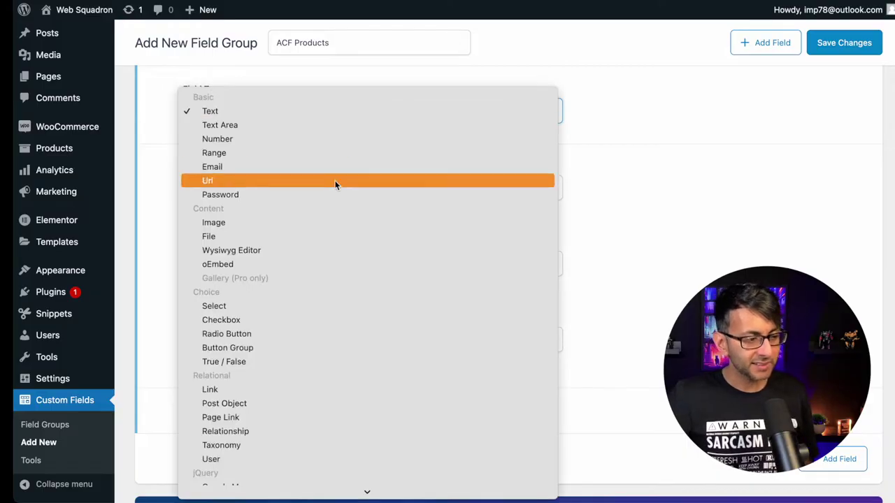
pyautogui.click(300, 334)
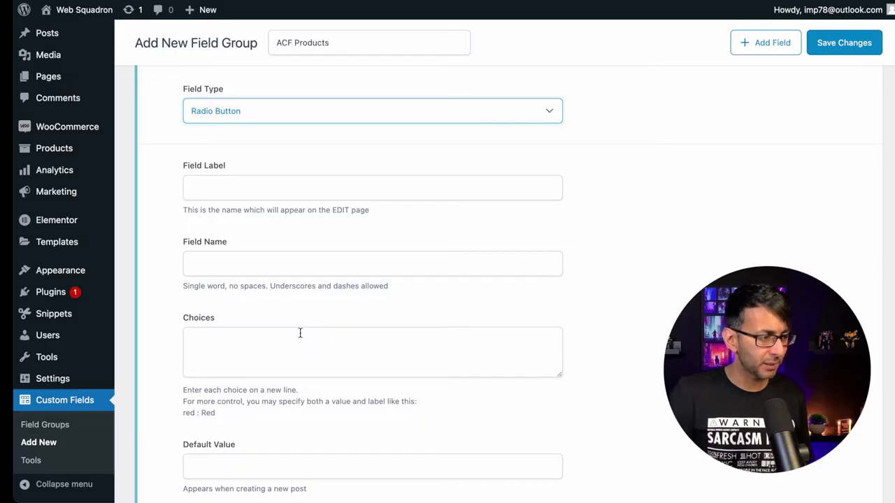
pyautogui.click(295, 187)
pyautogui.write('Type')
pyautogui.press('Tab')
pyautogui.press('Tab')
pyautogui.write('Male')
pyautogui.press('Return')
pyautogui.write('Female')
pyautogui.press('Return')
pyautogui.write('CUnisex')
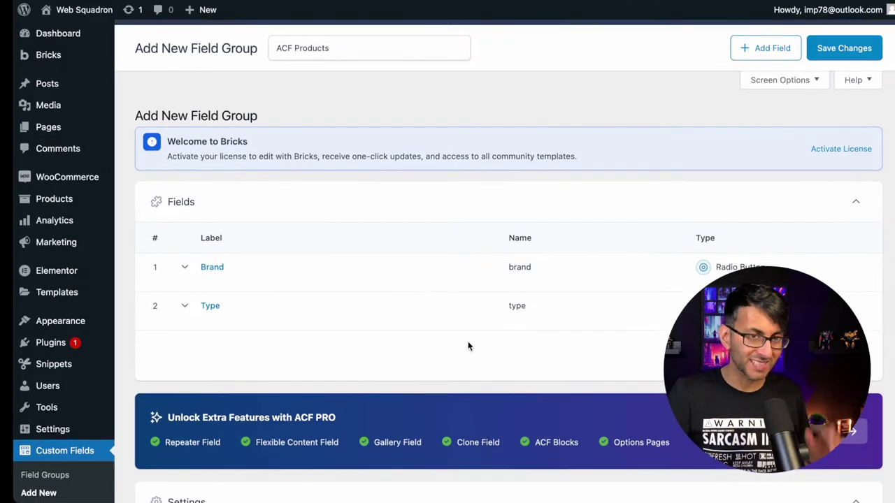
# Set the location rule to Post Type is equal to Product and save the field group
pyautogui.scroll(-5, 468, 345)
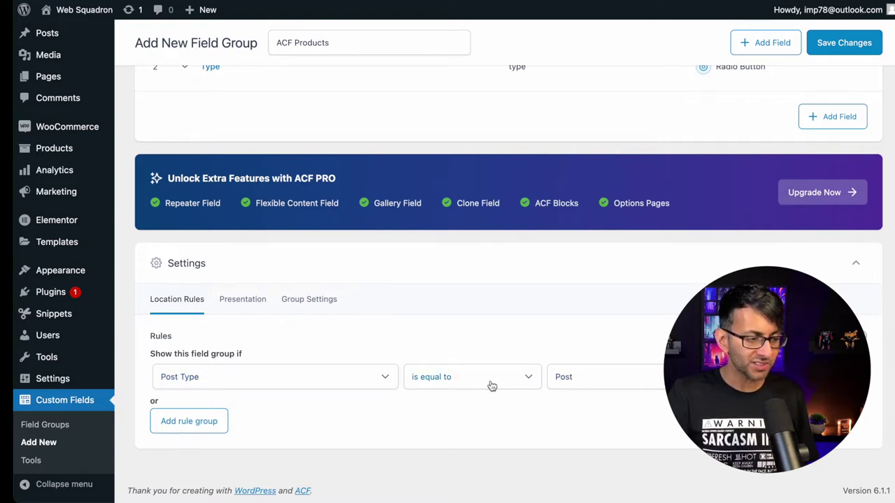
pyautogui.click(637, 386)
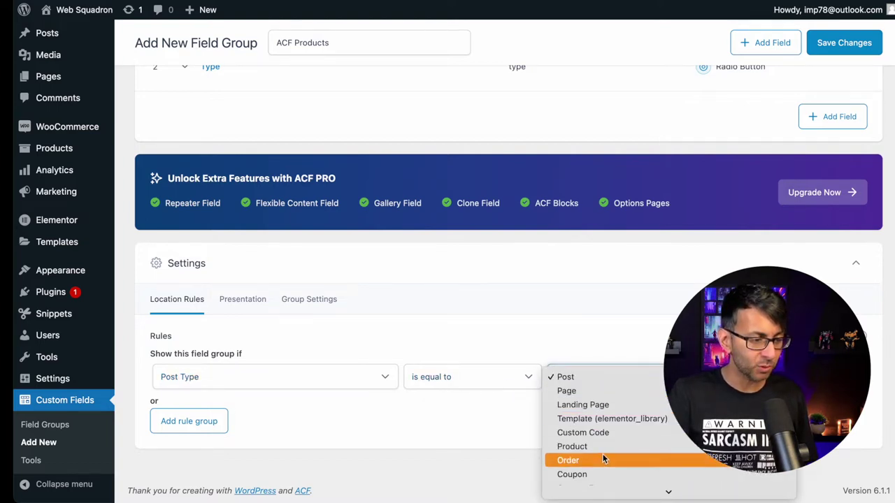
pyautogui.click(604, 447)
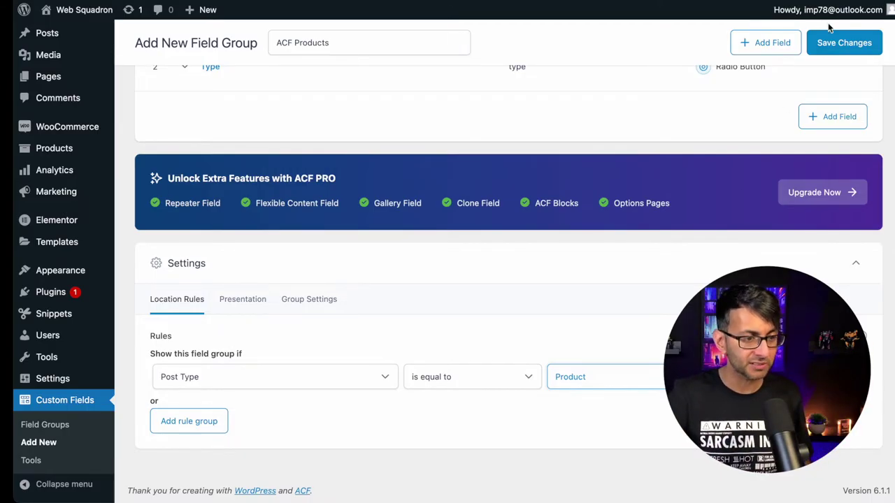
pyautogui.click(840, 44)
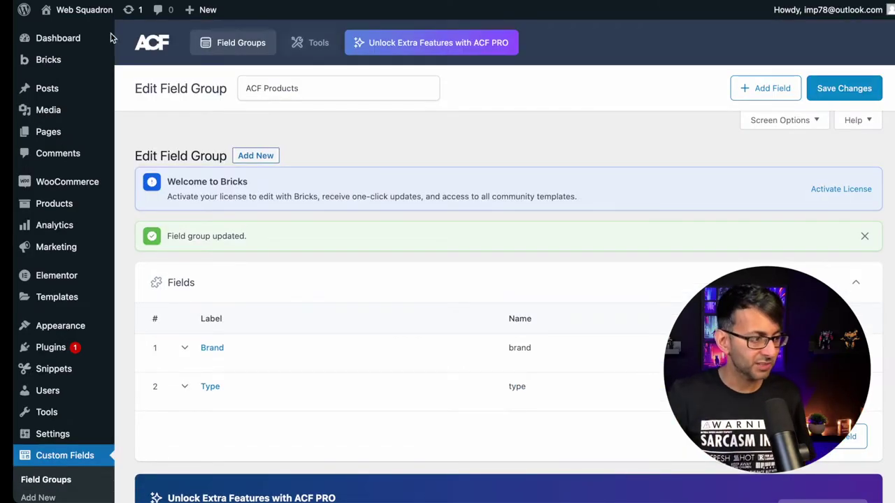
# Open the Hoodie with Zipper product for editing from the products list
pyautogui.moveTo(28, 204)
pyautogui.click(143, 208)
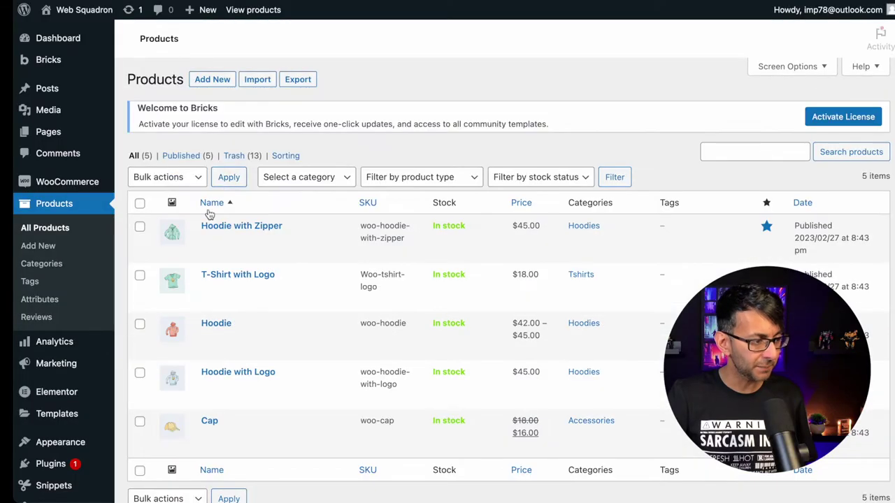
pyautogui.moveTo(236, 241)
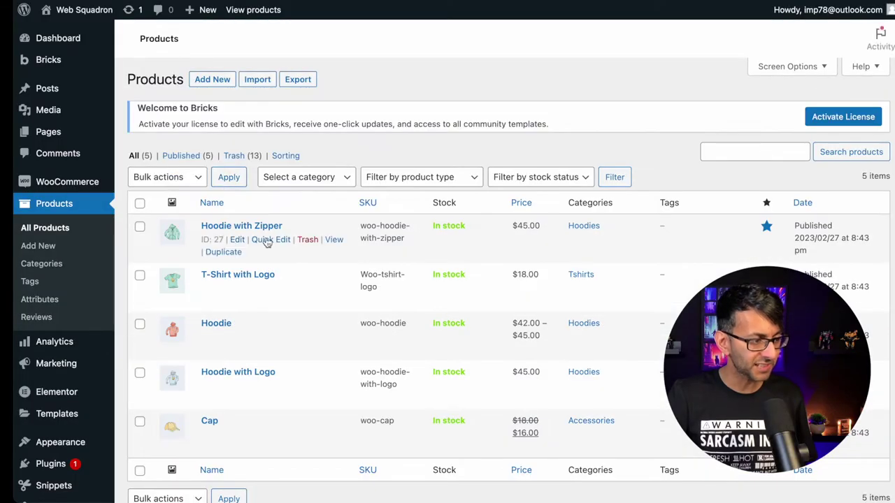
pyautogui.click(237, 240)
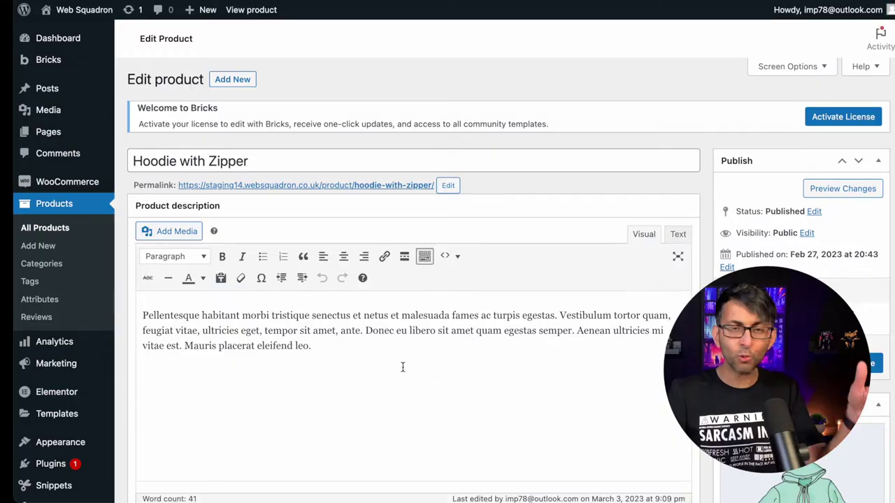
# Set the product's Brand to Adidas and Type to Unisex, then update it
pyautogui.scroll(-8, 402, 367)
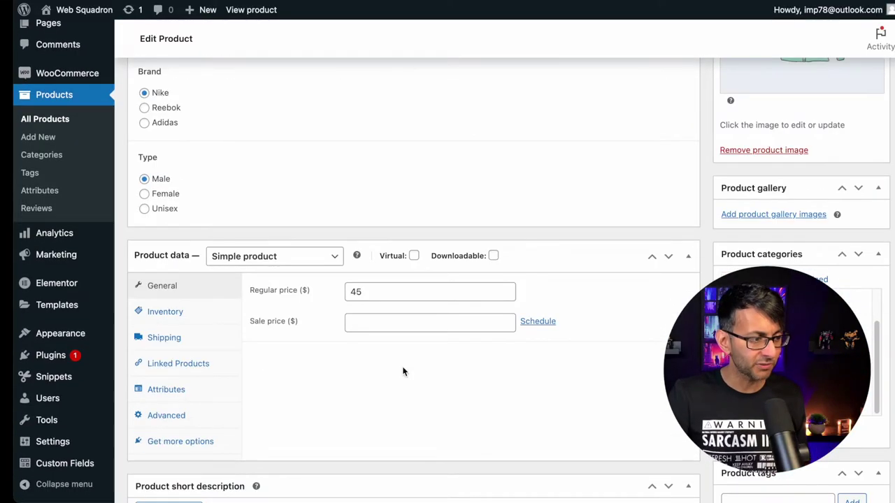
pyautogui.scroll(2, 404, 369)
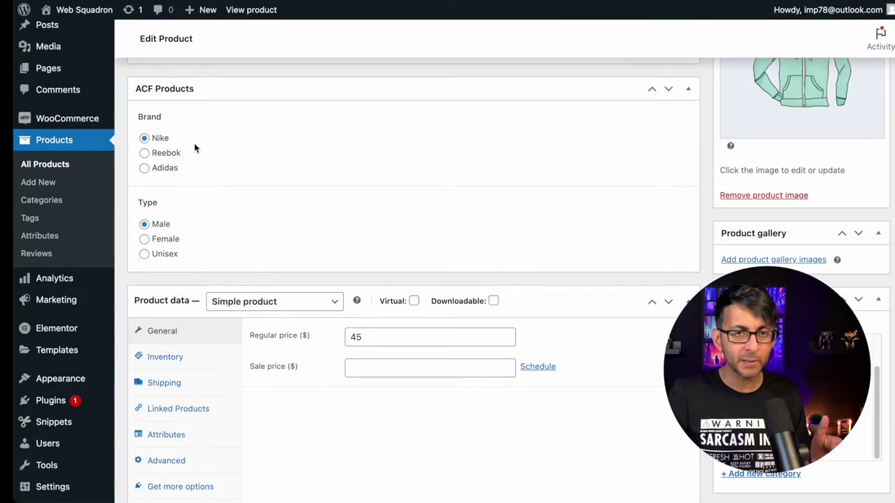
pyautogui.click(167, 170)
pyautogui.click(165, 254)
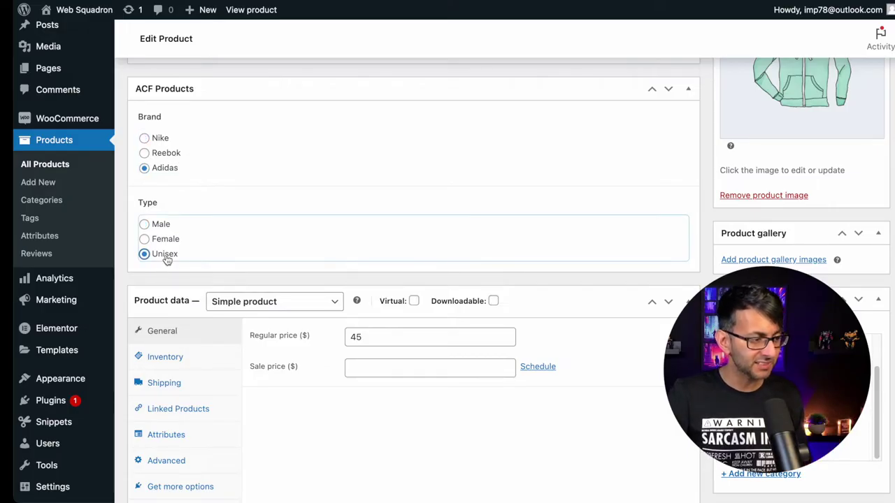
pyautogui.scroll(5, 769, 246)
pyautogui.click(861, 256)
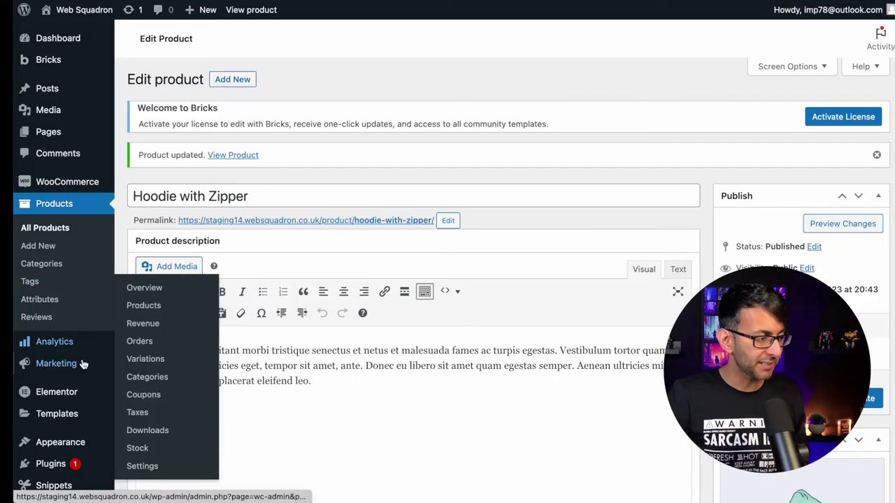
pyautogui.scroll(-3, 82, 363)
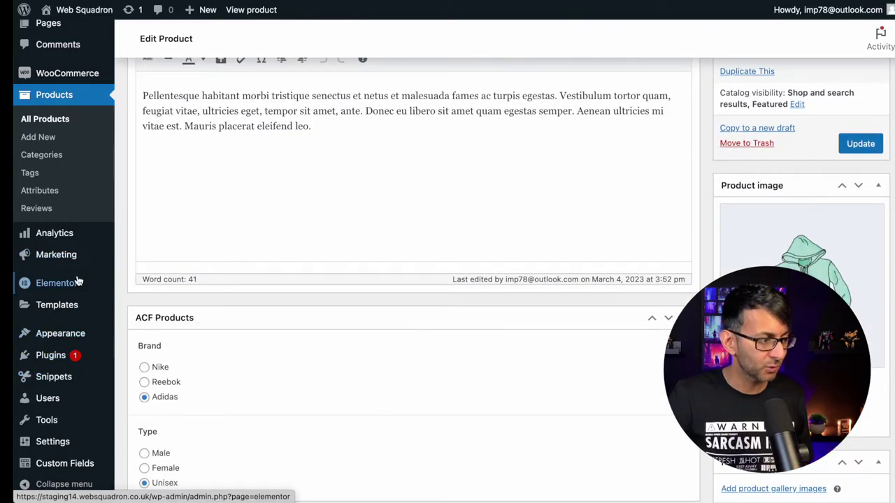
# Drag a Heading widget above the SKU in the single product template
pyautogui.moveTo(68, 288)
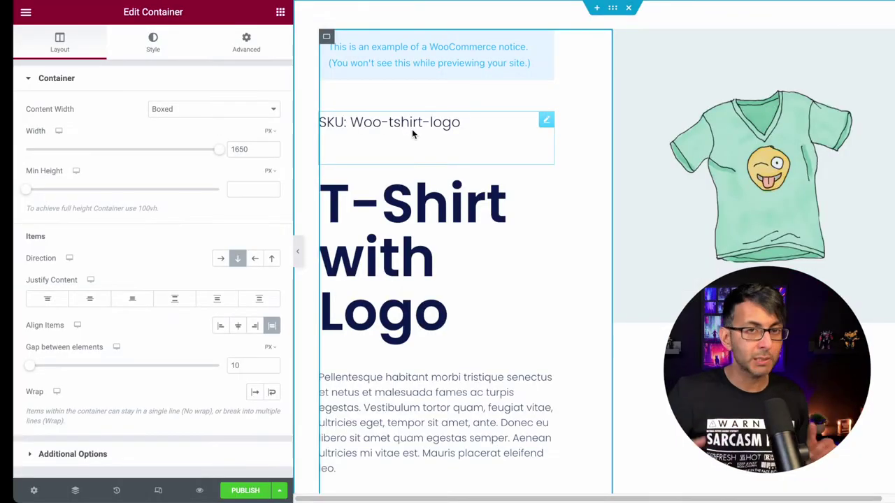
pyautogui.click(280, 12)
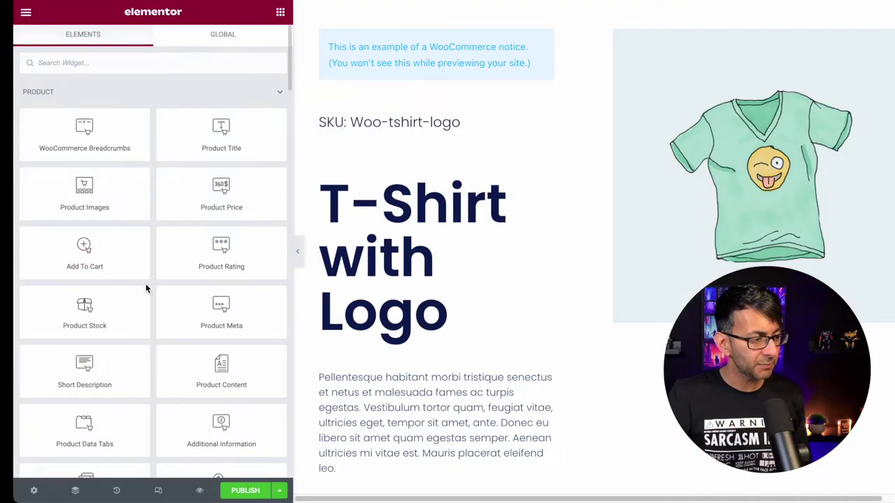
pyautogui.scroll(-12, 144, 286)
pyautogui.moveTo(118, 357); pyautogui.dragTo(412, 115)
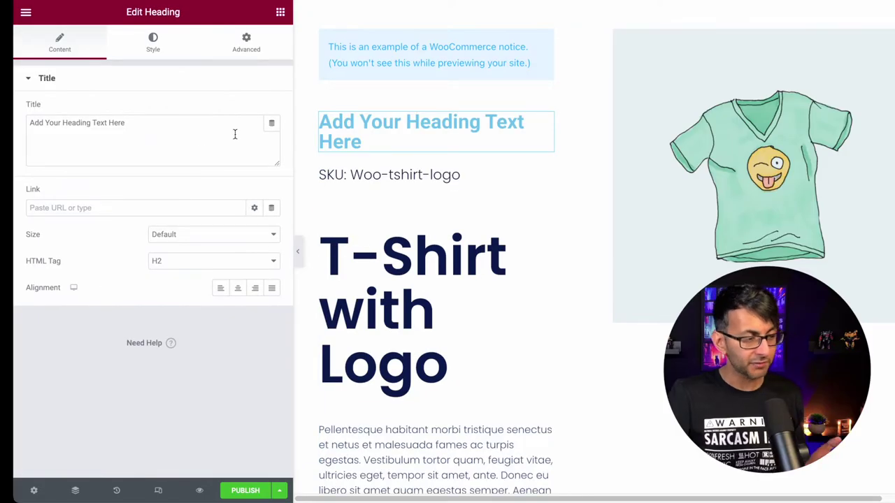
# Make the heading's title pull from the ACF Field tag with the Brand key, then publish
pyautogui.click(272, 125)
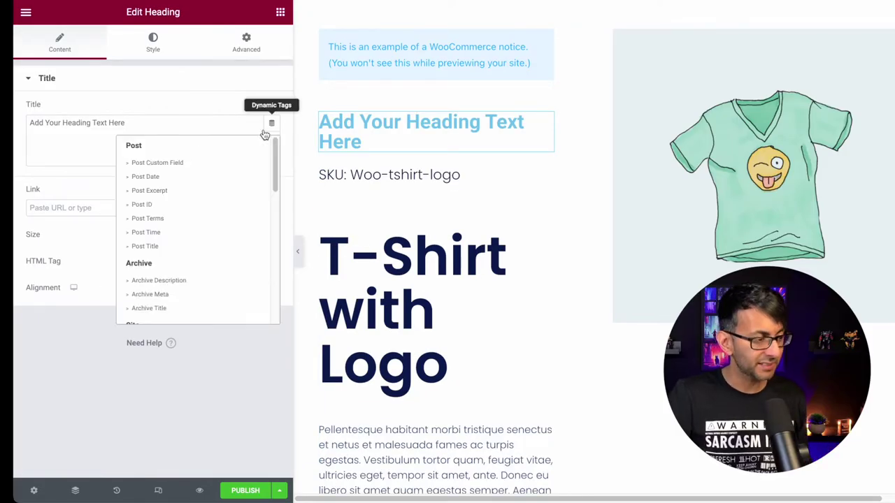
pyautogui.moveTo(278, 160); pyautogui.dragTo(273, 301)
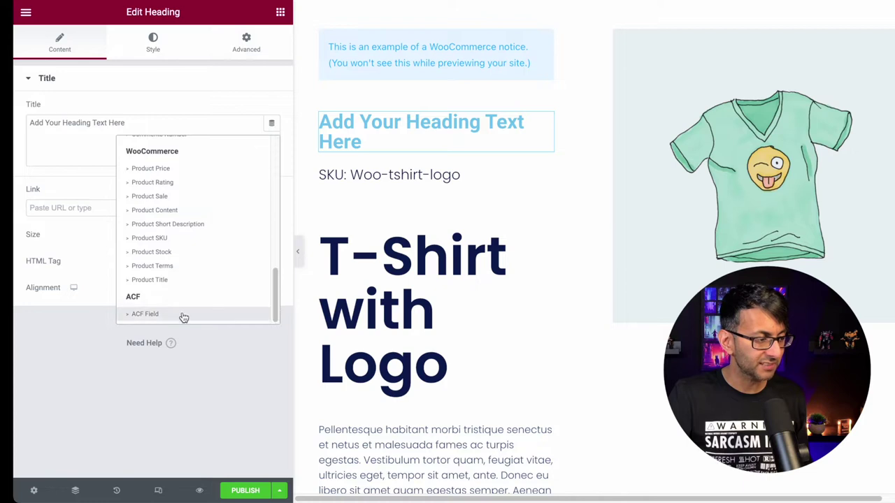
pyautogui.click(145, 314)
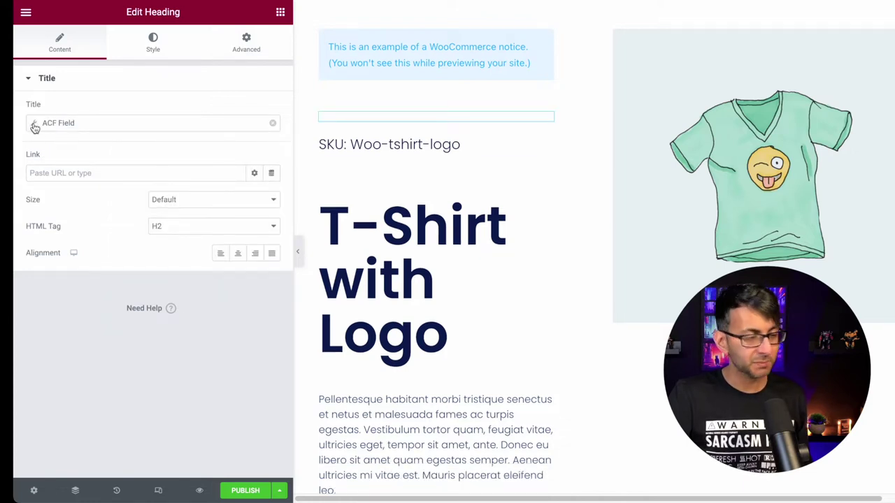
pyautogui.click(34, 125)
pyautogui.click(133, 178)
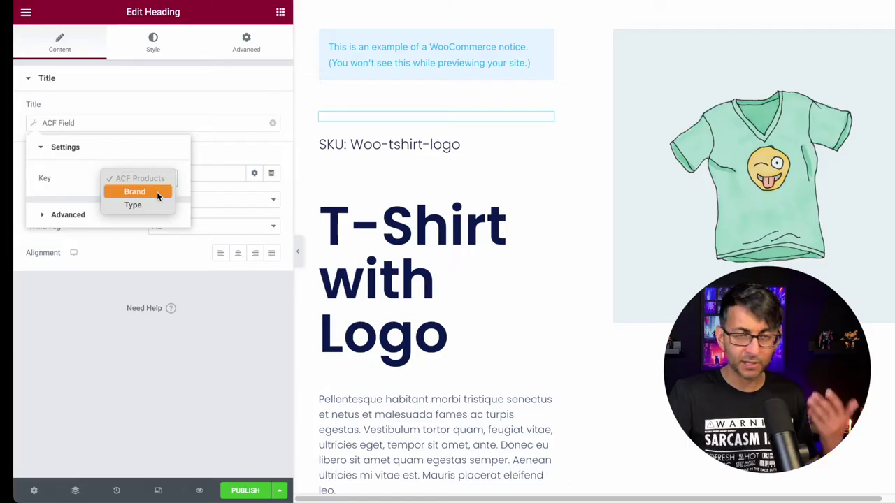
pyautogui.click(157, 193)
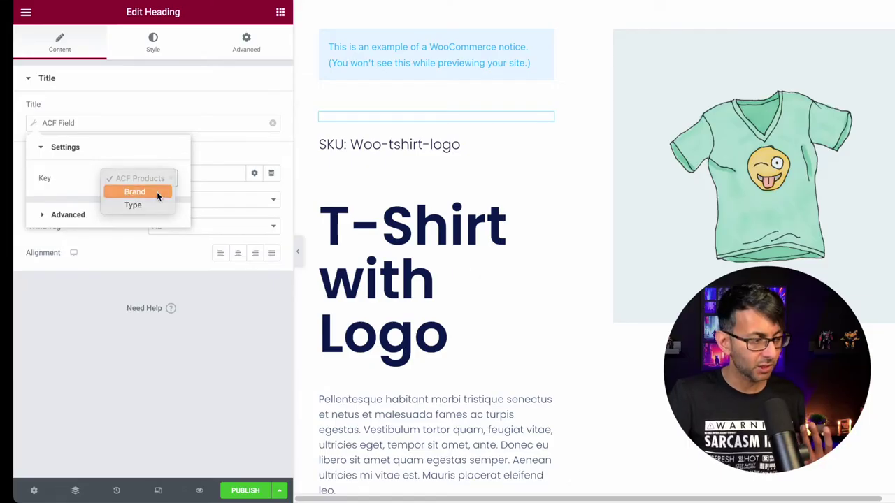
pyautogui.click(177, 79)
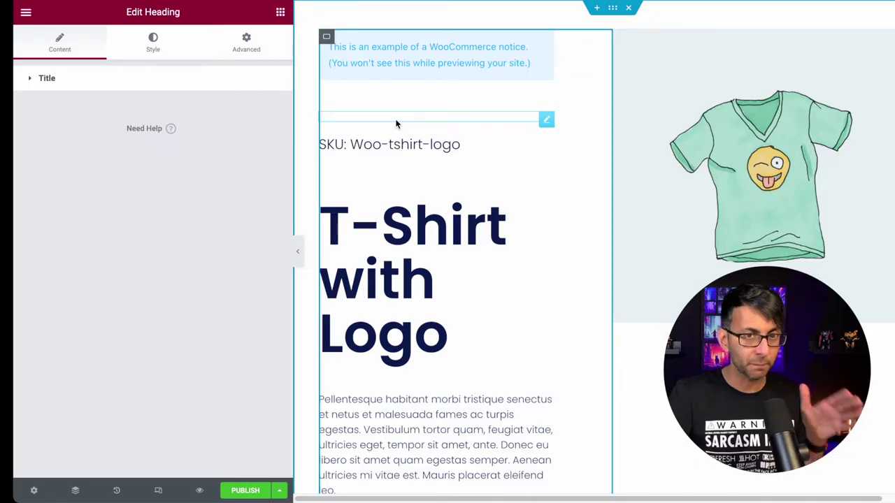
pyautogui.click(245, 490)
# Confirm publishing and preview the template with the Hoodie with Zipper product
pyautogui.click(688, 482)
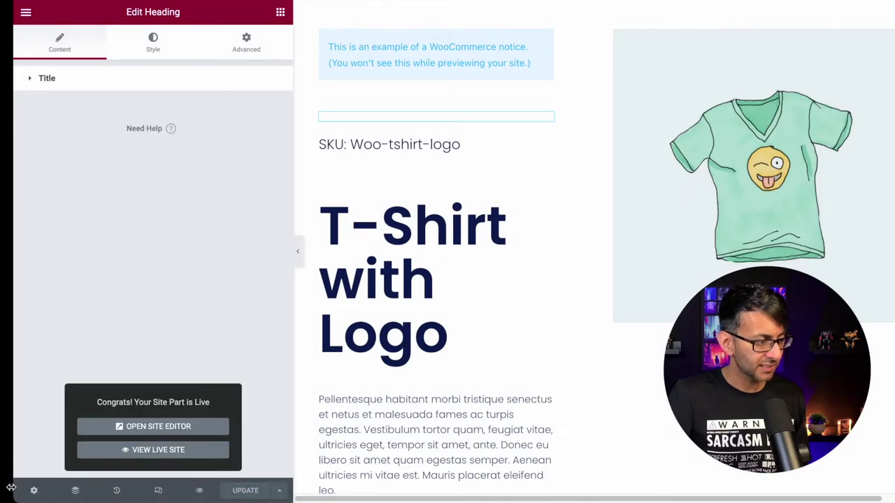
pyautogui.click(34, 490)
pyautogui.click(95, 301)
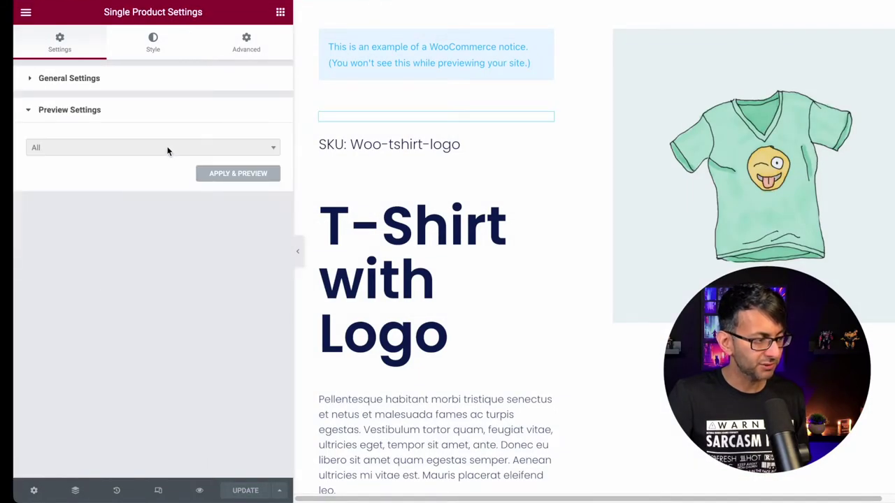
pyautogui.click(238, 149)
pyautogui.write('zipp')
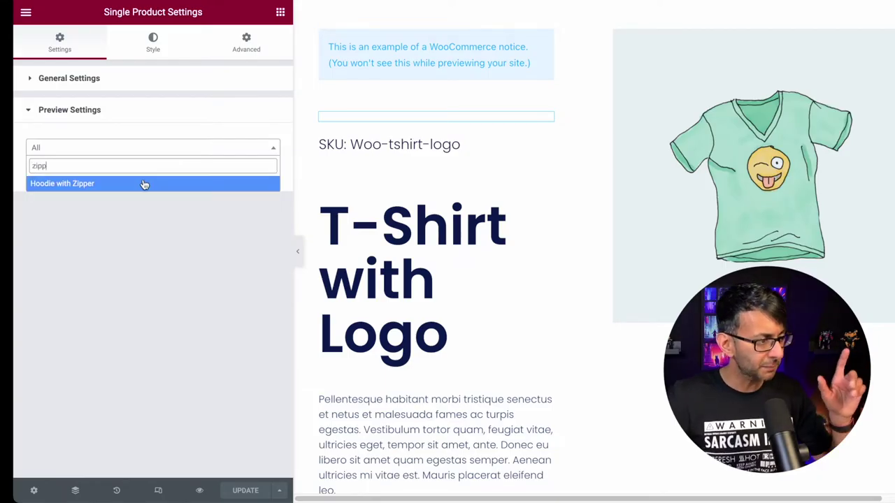
pyautogui.click(144, 184)
pyautogui.click(235, 174)
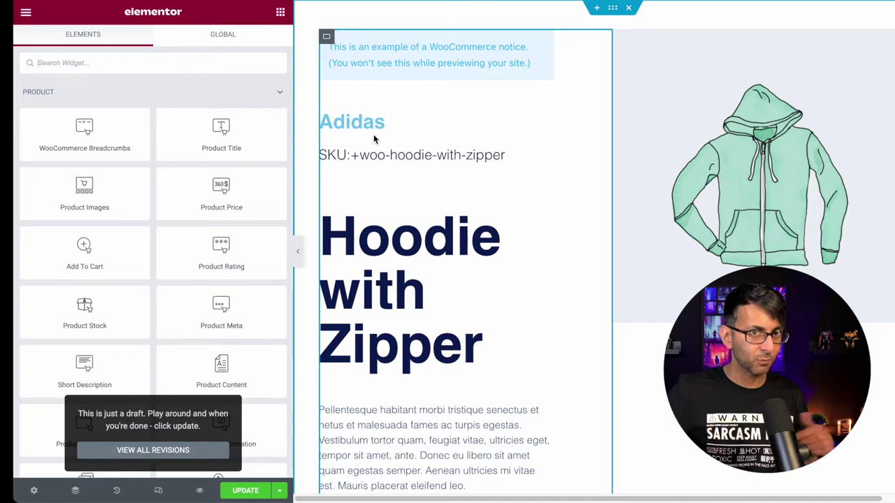
# Add 'Brand:' as the Before text on the heading's ACF Brand tag, giving 'Brand: Adidas'
pyautogui.click(370, 126)
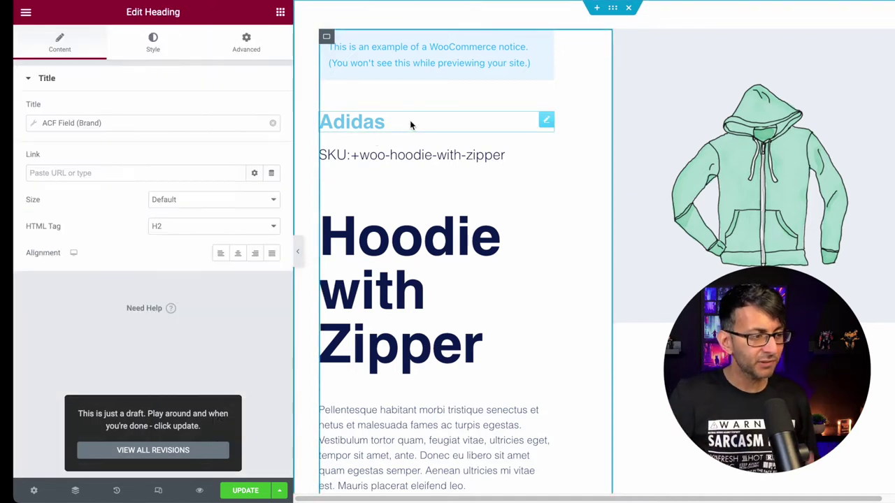
pyautogui.click(33, 125)
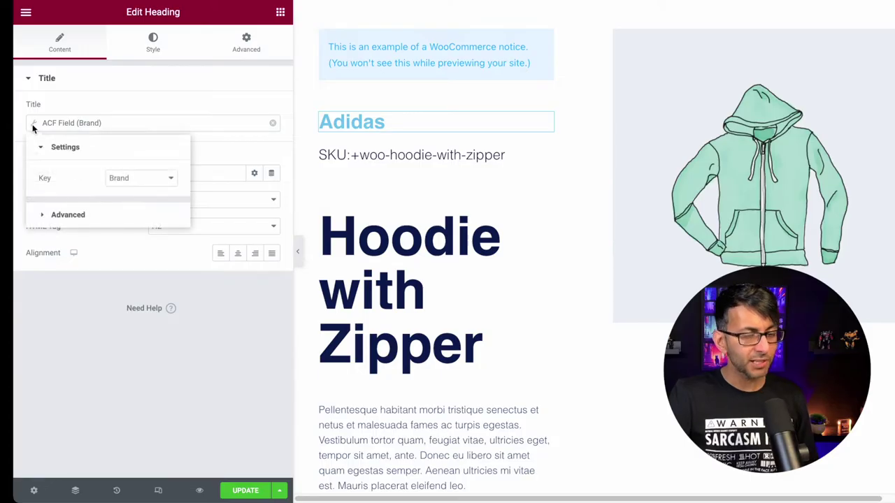
pyautogui.click(105, 214)
pyautogui.click(112, 208)
pyautogui.write('Brand')
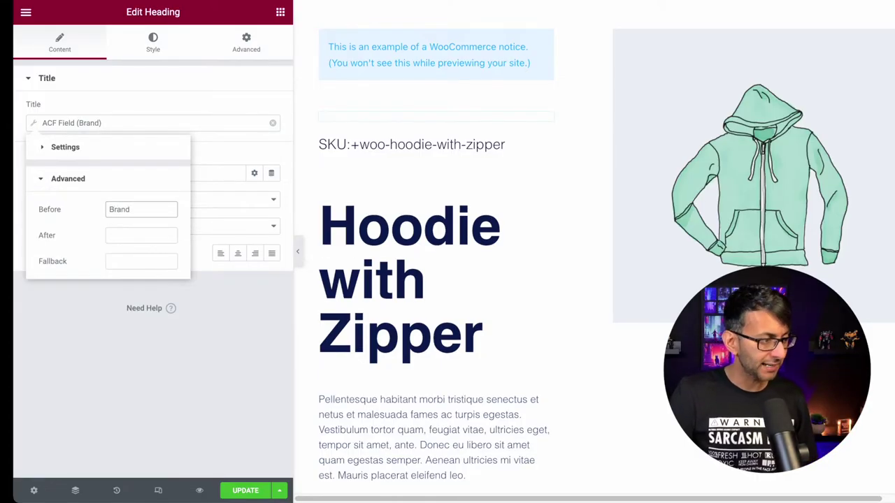
pyautogui.write(':')
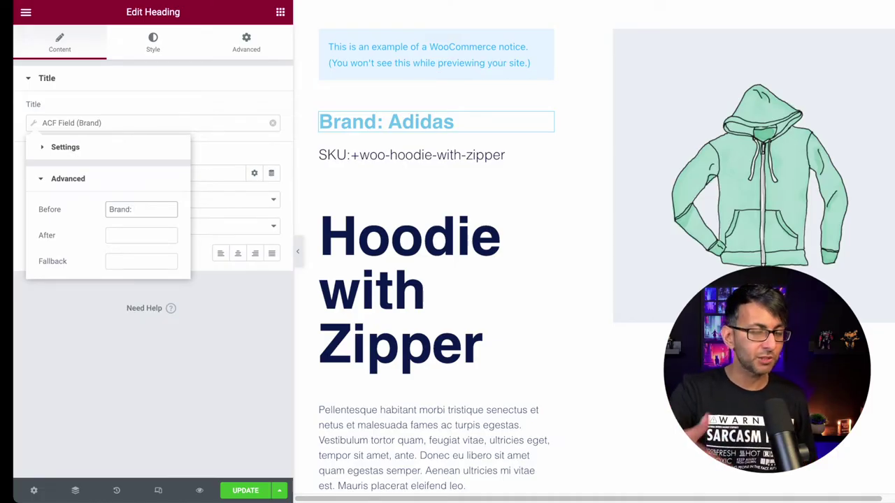
pyautogui.click(229, 98)
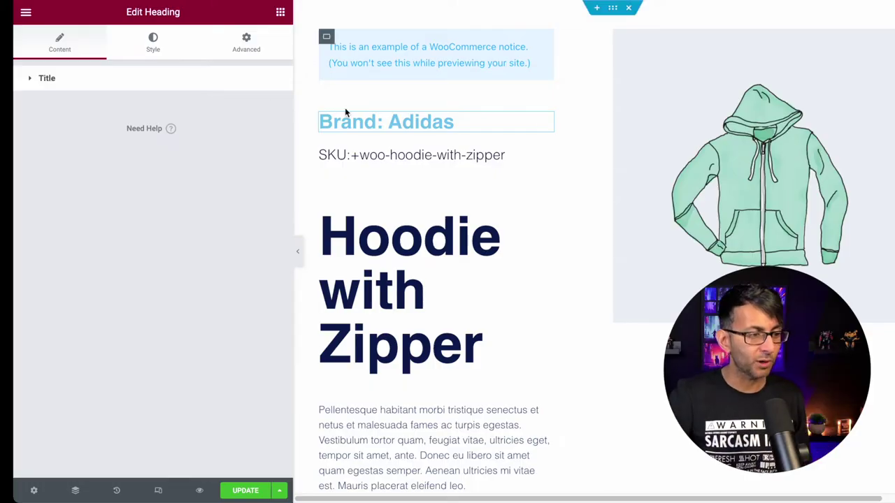
pyautogui.rightClick(479, 120)
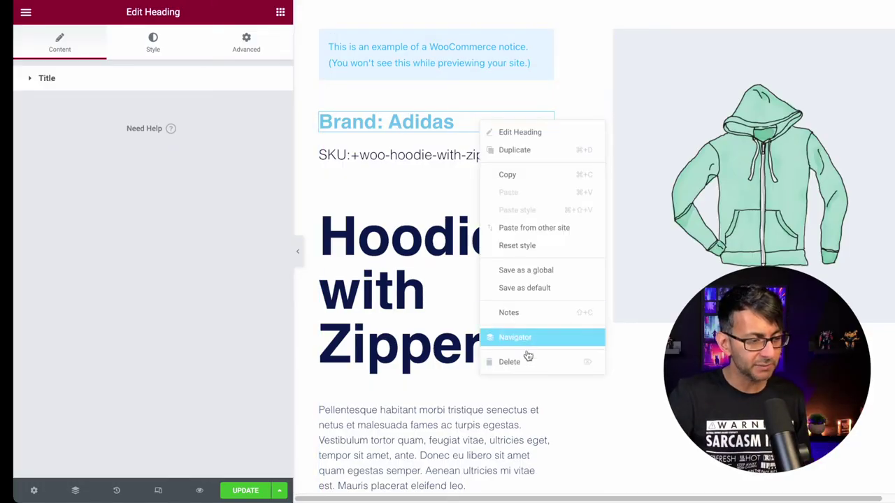
# Replace the heading with an Icon List above the SKU, keeping one item without an icon
pyautogui.click(539, 363)
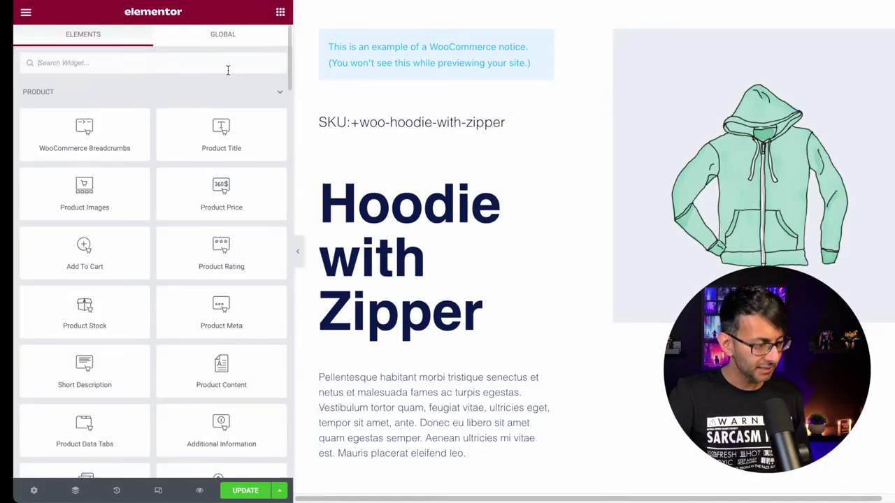
pyautogui.write('ico')
pyautogui.moveTo(108, 158); pyautogui.dragTo(385, 119)
pyautogui.click(267, 216)
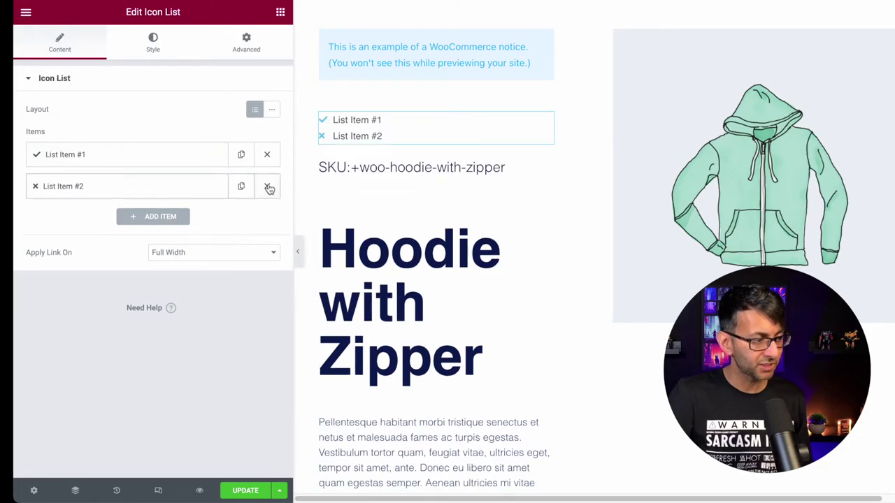
pyautogui.click(268, 189)
pyautogui.click(133, 160)
pyautogui.click(258, 240)
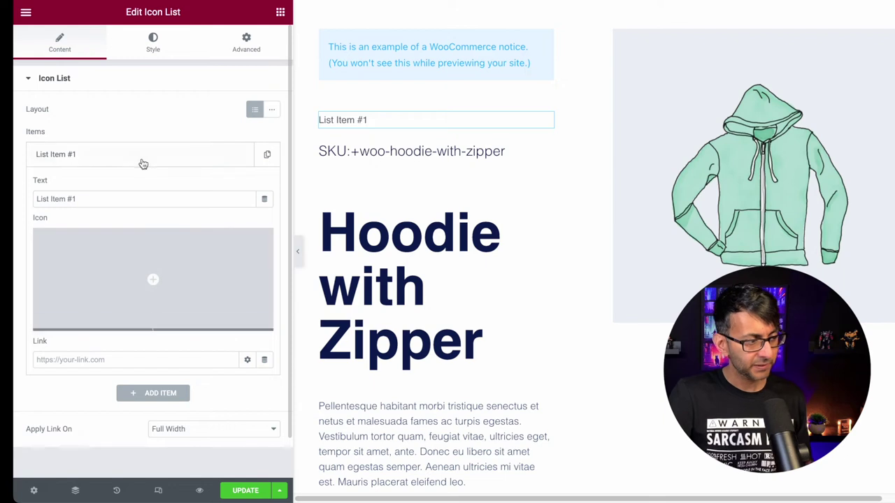
# Feed the list item from the ACF Brand field with 'Brand:' before it, reading 'Brand: Adidas'
pyautogui.click(265, 200)
pyautogui.moveTo(270, 243); pyautogui.dragTo(269, 381)
pyautogui.click(160, 393)
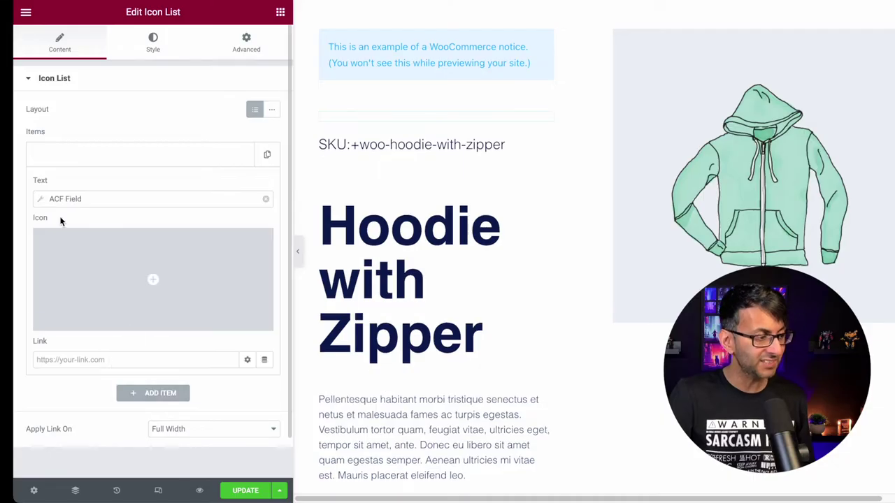
pyautogui.click(40, 204)
pyautogui.click(132, 255)
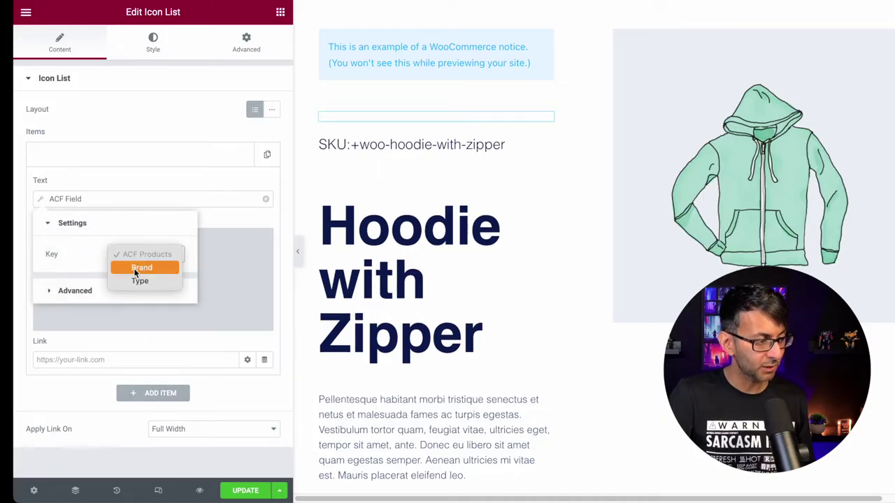
pyautogui.click(134, 269)
pyautogui.click(103, 292)
pyautogui.click(129, 285)
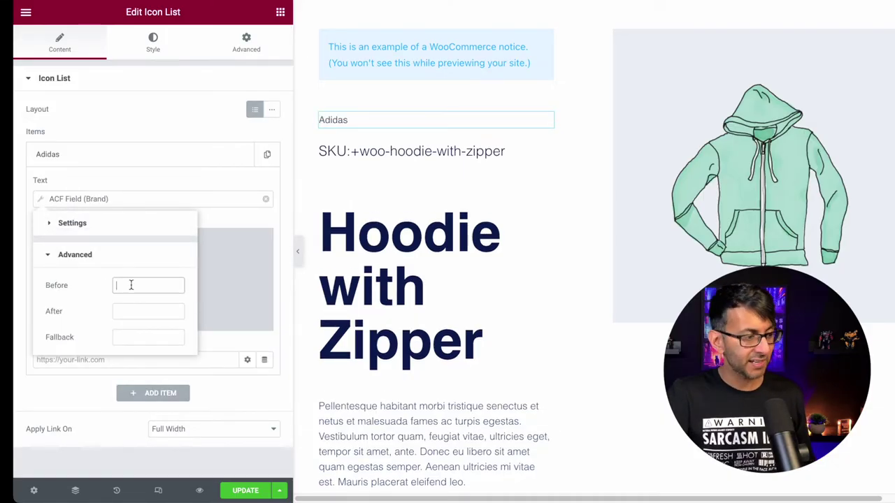
pyautogui.write('Brand:')
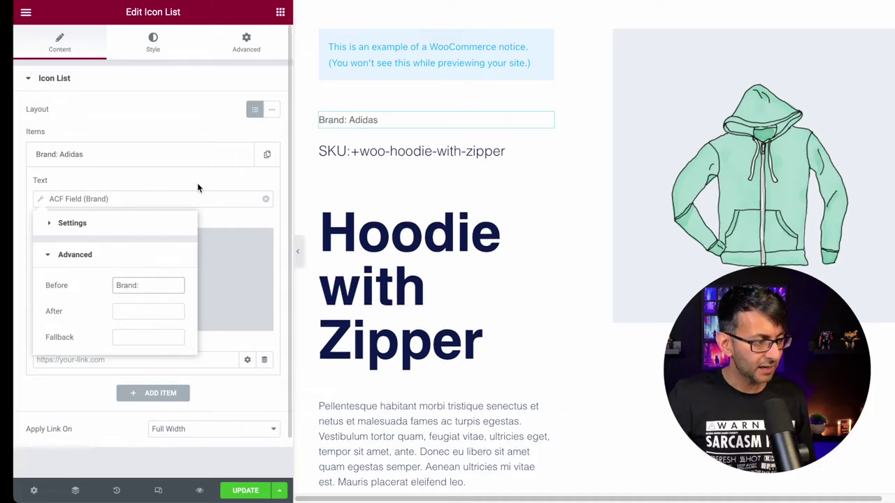
pyautogui.click(189, 159)
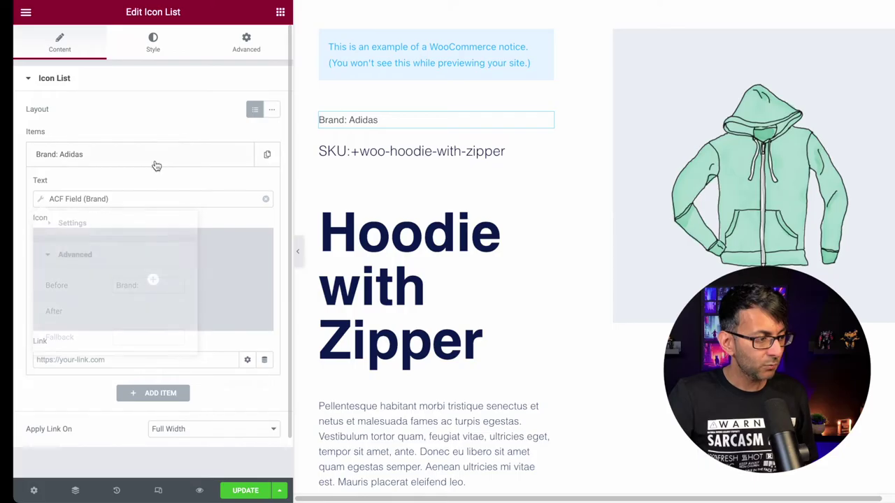
pyautogui.click(186, 165)
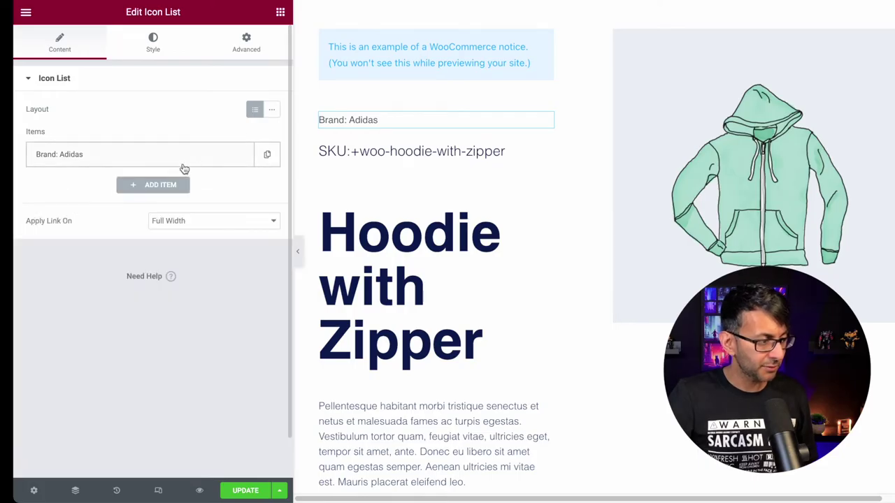
# Duplicate the Brand: Adidas list item and switch the copy's ACF field to Type
pyautogui.click(265, 156)
pyautogui.click(140, 193)
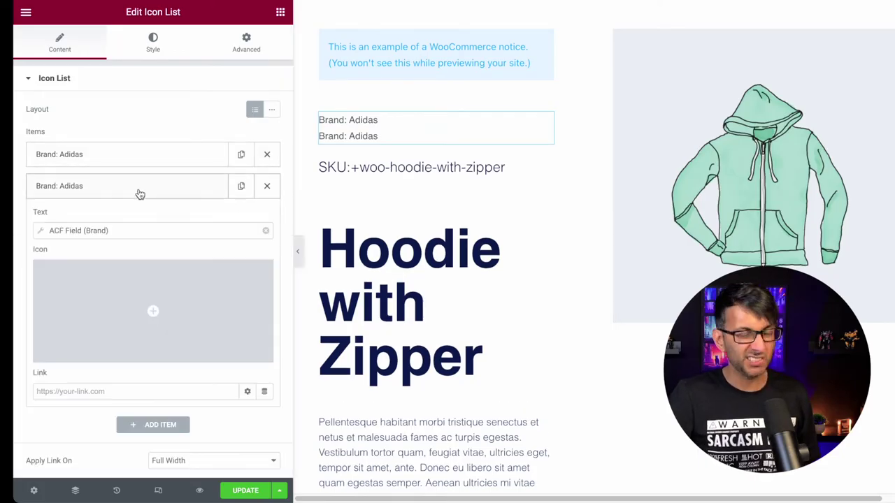
pyautogui.click(40, 231)
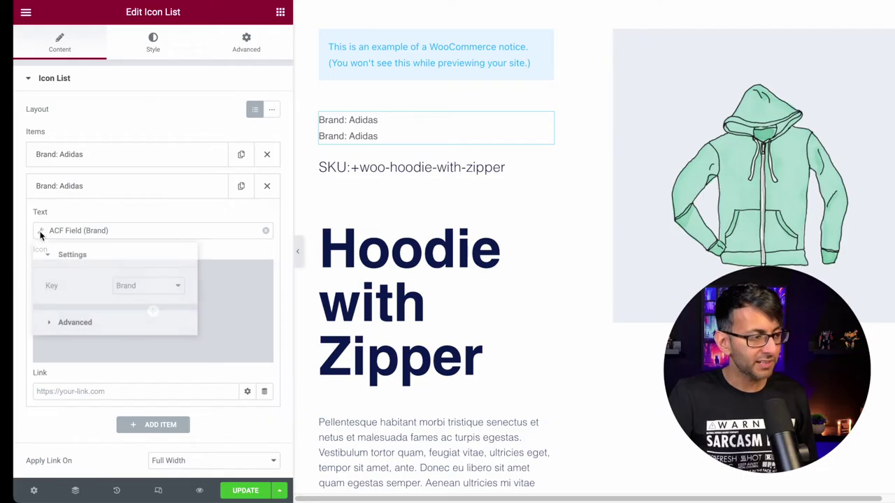
pyautogui.click(127, 291)
pyautogui.click(143, 303)
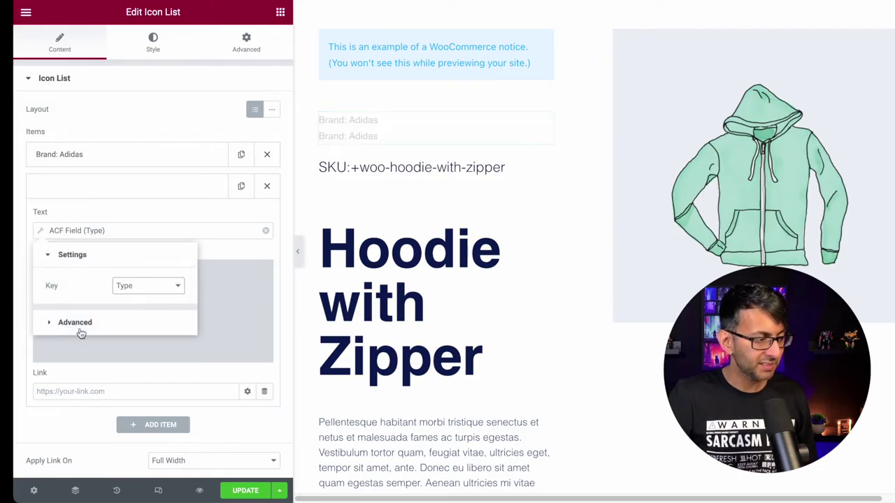
# Change the second item's Before text to 'Type:' and set the list Layout to Inline
pyautogui.click(79, 323)
pyautogui.moveTo(142, 318); pyautogui.dragTo(96, 318)
pyautogui.write('Type')
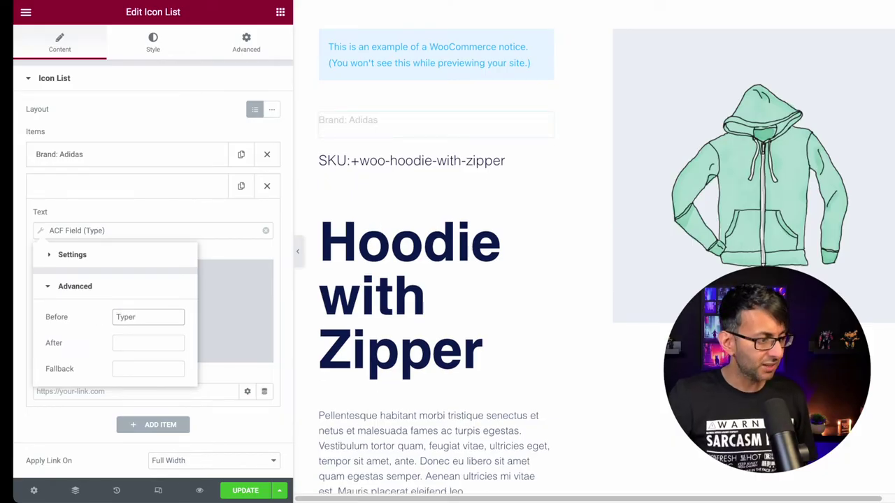
pyautogui.write(':')
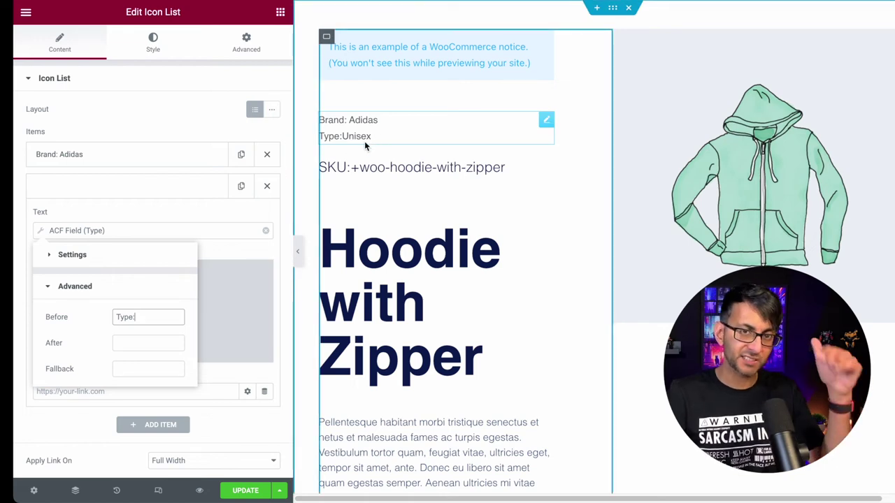
pyautogui.click(272, 109)
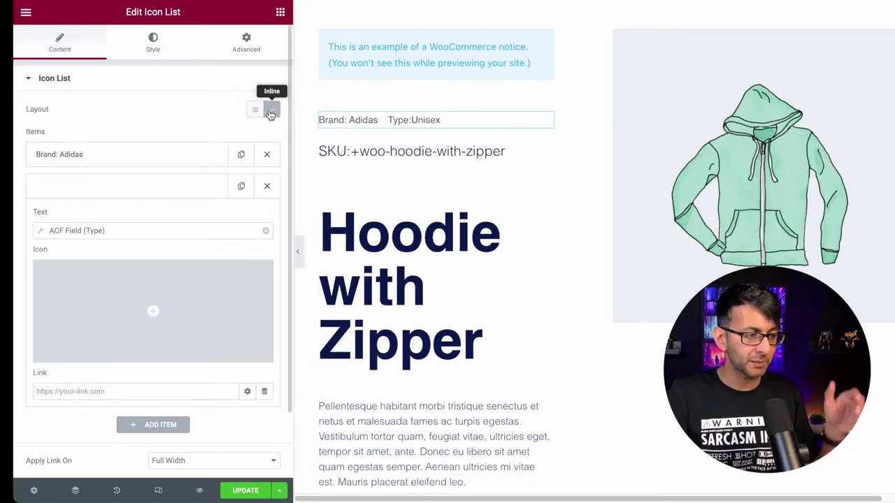
# Turn on the divider between list items in the List style settings
pyautogui.moveTo(162, 342)
pyautogui.scroll(-2, 120, 376)
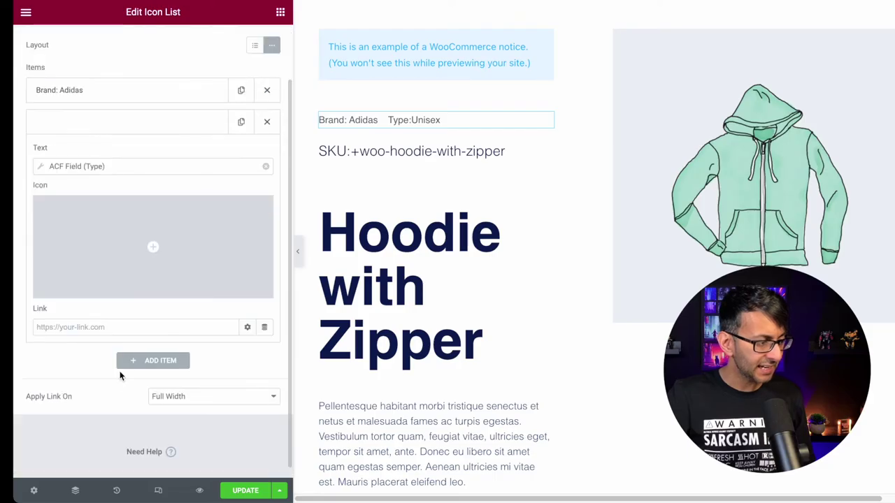
pyautogui.click(120, 94)
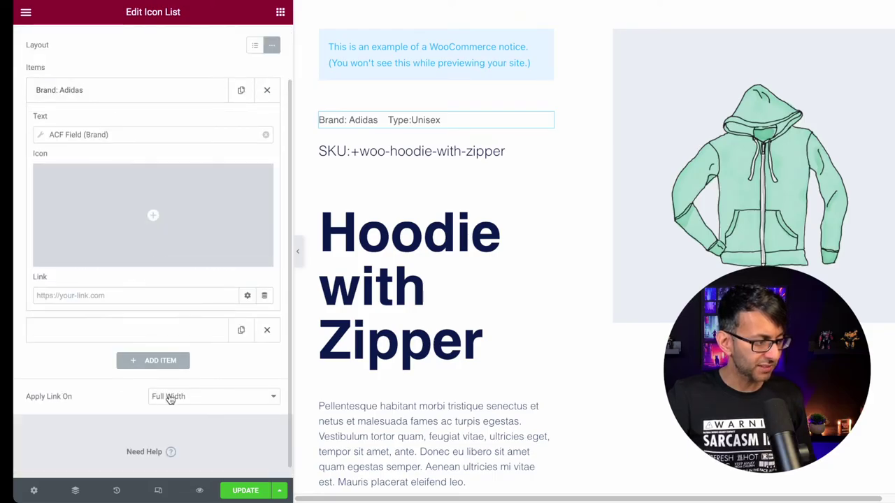
pyautogui.scroll(2, 206, 358)
pyautogui.click(148, 44)
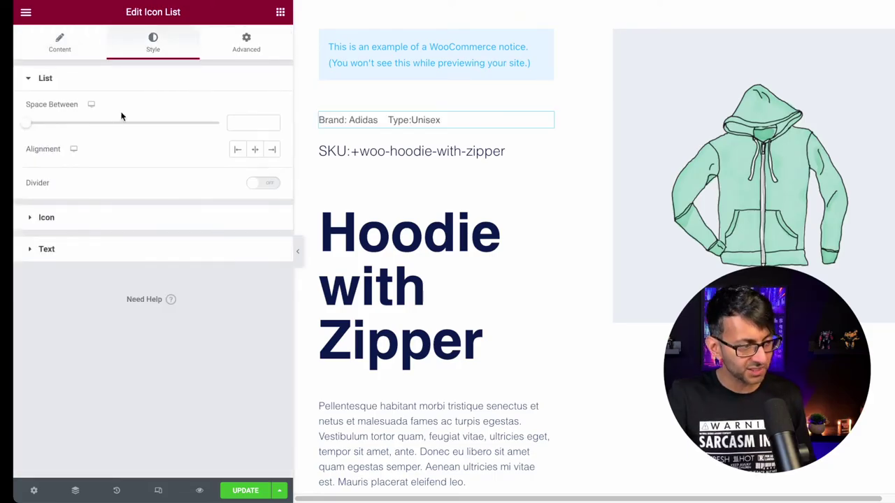
pyautogui.click(270, 182)
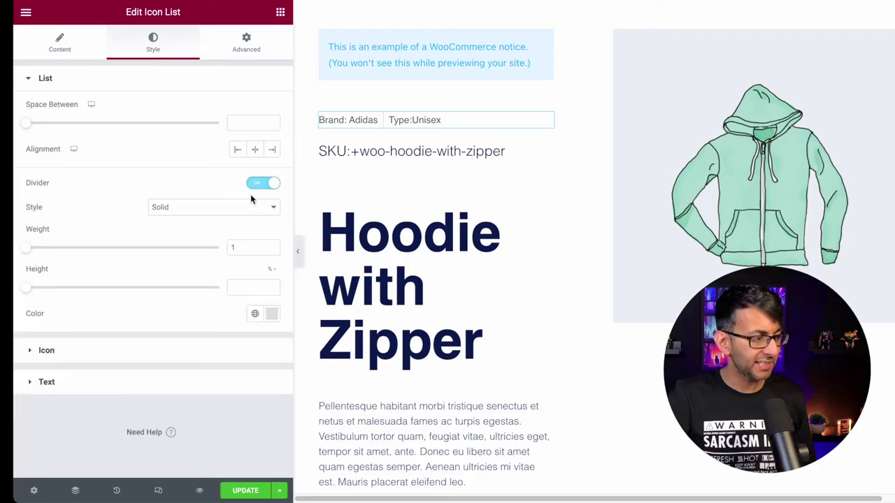
# Set the divider colour to red (#EA2121) and preview the page without the panel
pyautogui.click(270, 313)
pyautogui.moveTo(190, 222); pyautogui.dragTo(251, 143)
pyautogui.click(84, 135)
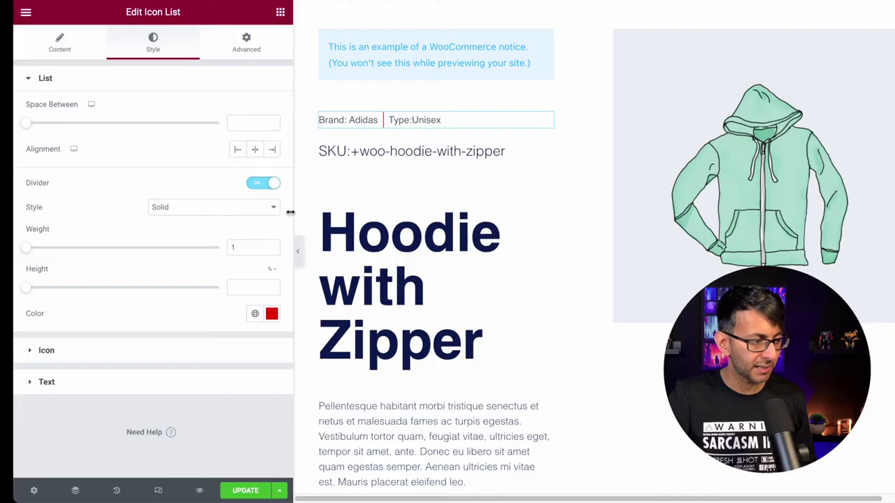
pyautogui.click(298, 250)
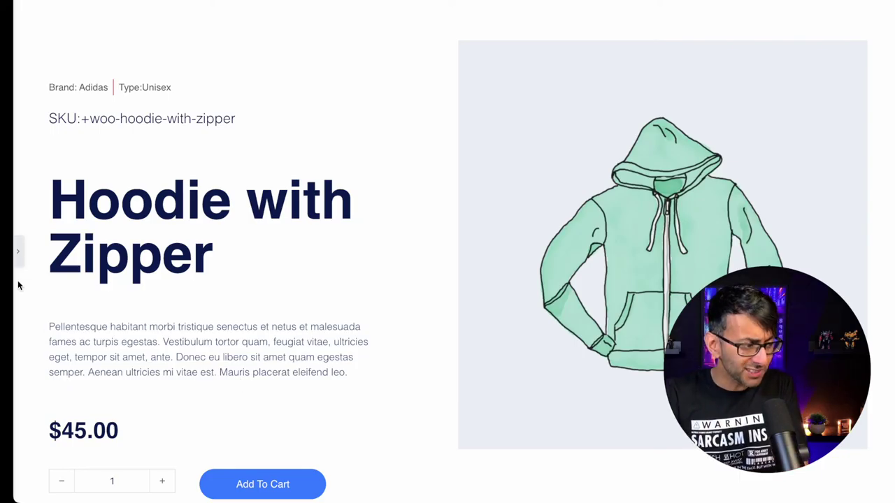
pyautogui.click(18, 250)
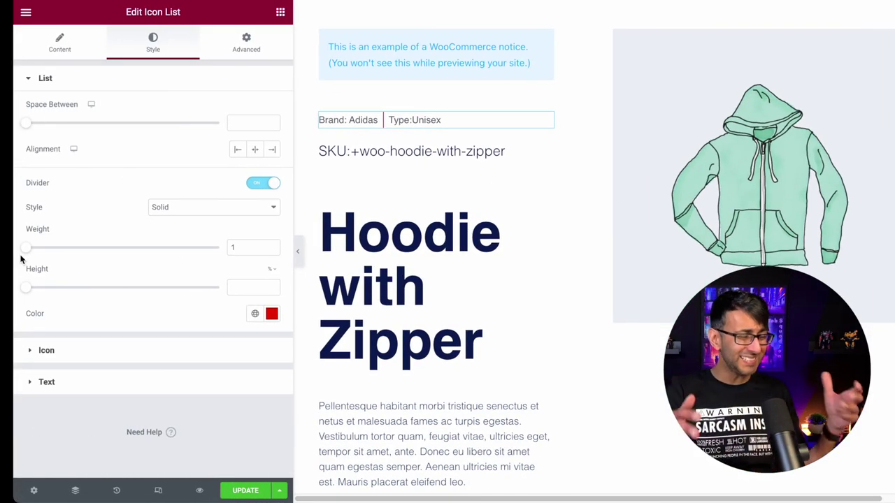